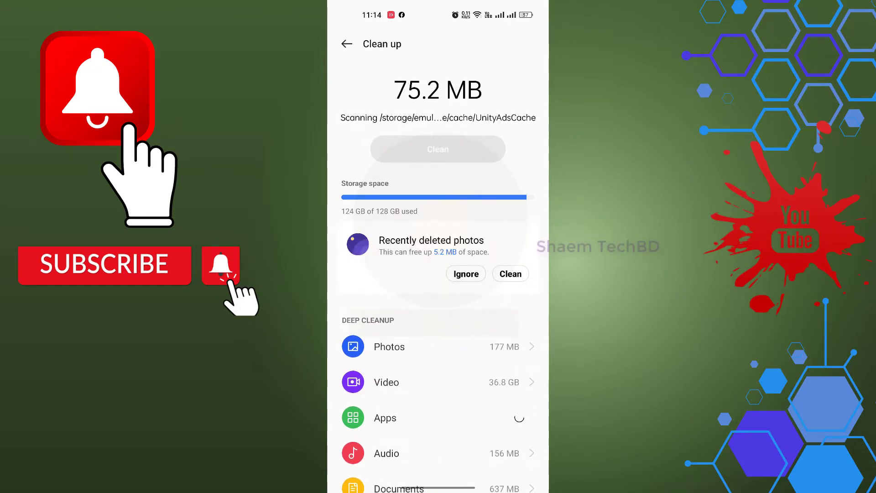
Clean the roughly 75 MB of junk files found on the phone.
left_click(438, 149)
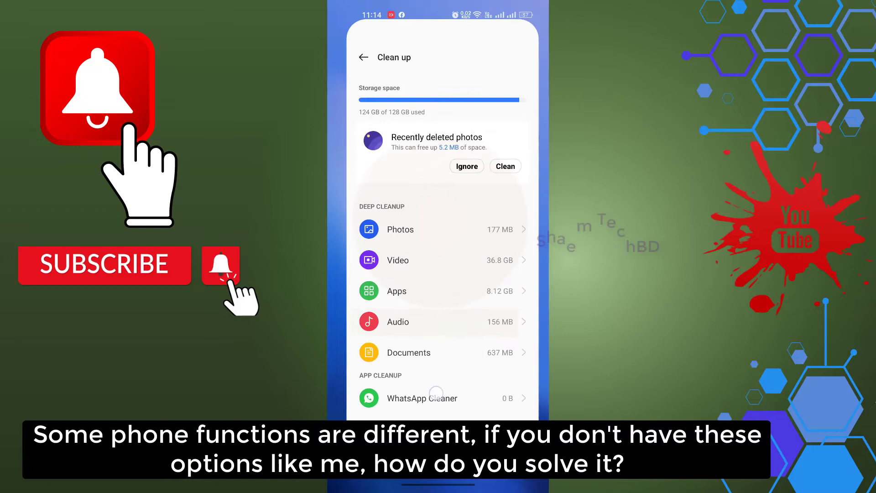
Return to the home screen and launch Settings from the app drawer.
left_click_drag(438, 487, 447, 340)
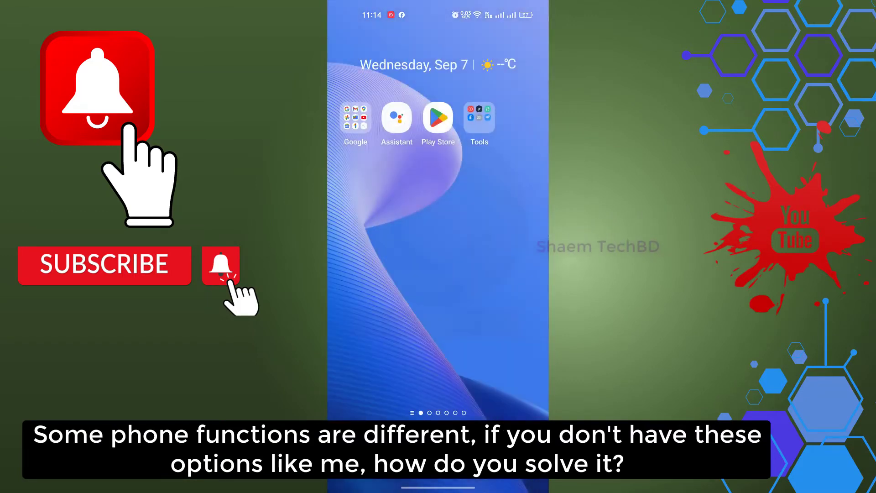
left_click_drag(438, 342, 439, 160)
scroll(437, 246, "down", 10)
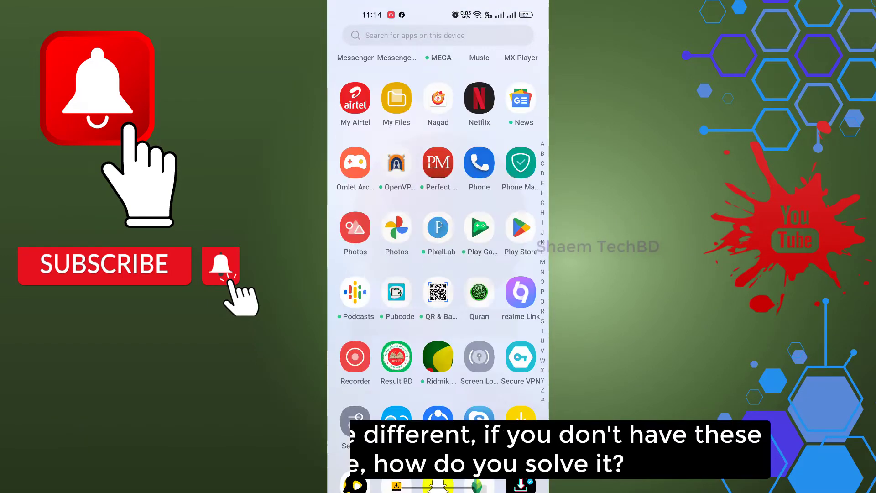
scroll(438, 246, "down", 10)
scroll(438, 246, "down", 5)
scroll(438, 246, "up", 2)
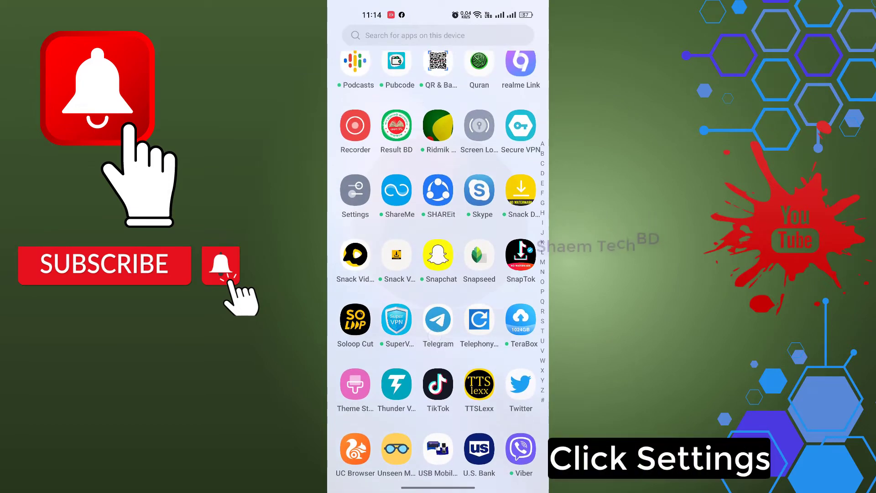
left_click(355, 190)
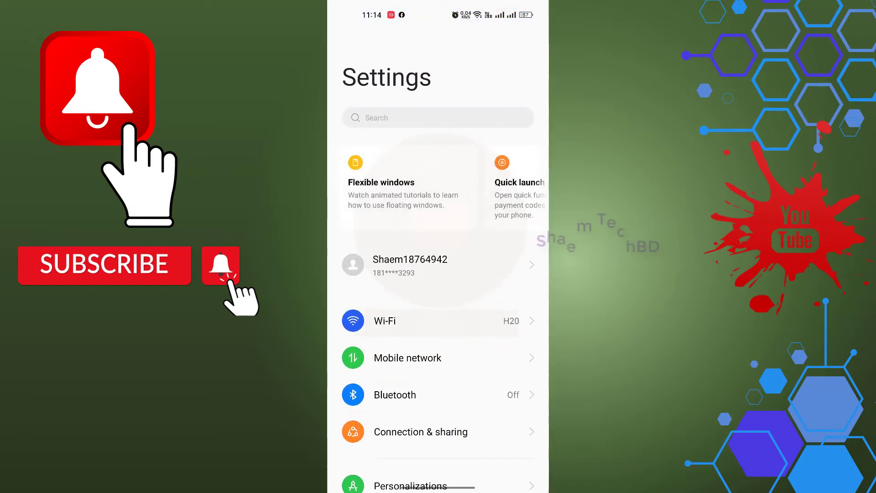
Search Settings for 'storage' and open the Storage page showing 124 GB used.
left_click(438, 117)
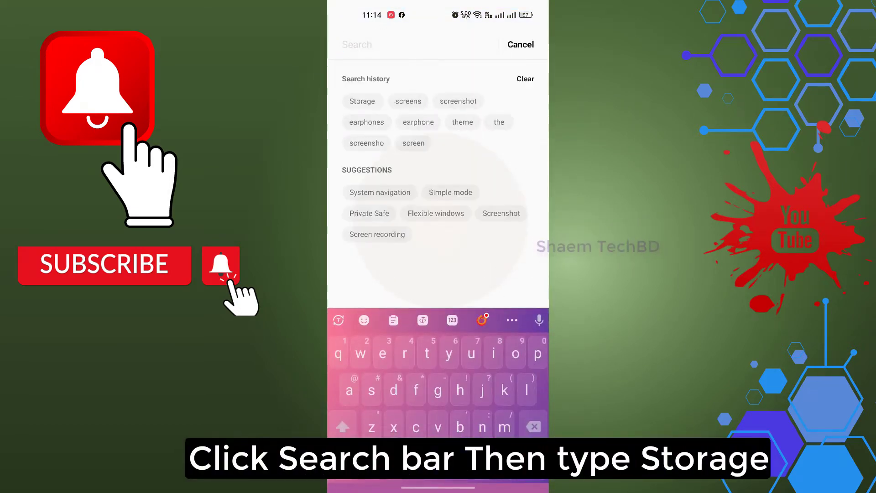
type("stor")
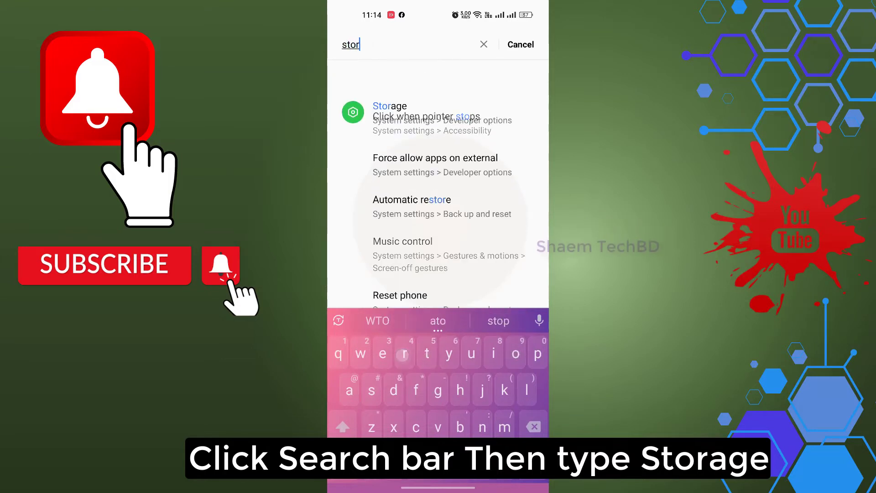
type("age")
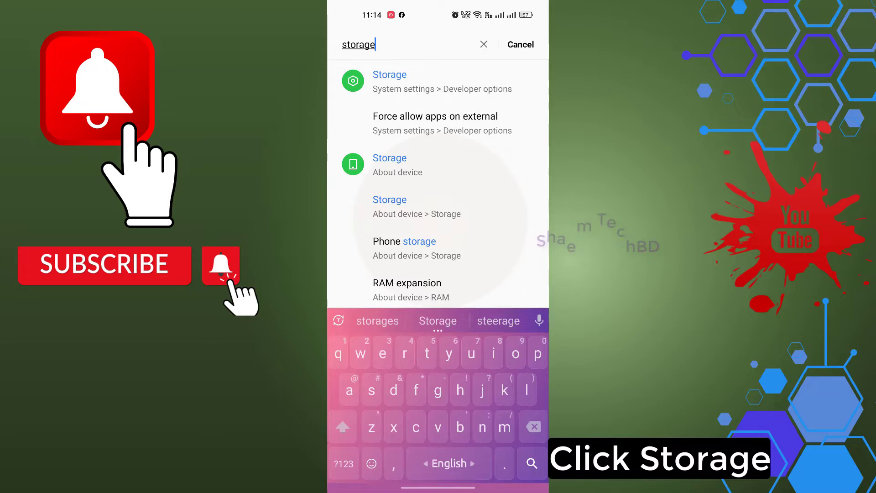
left_click(390, 165)
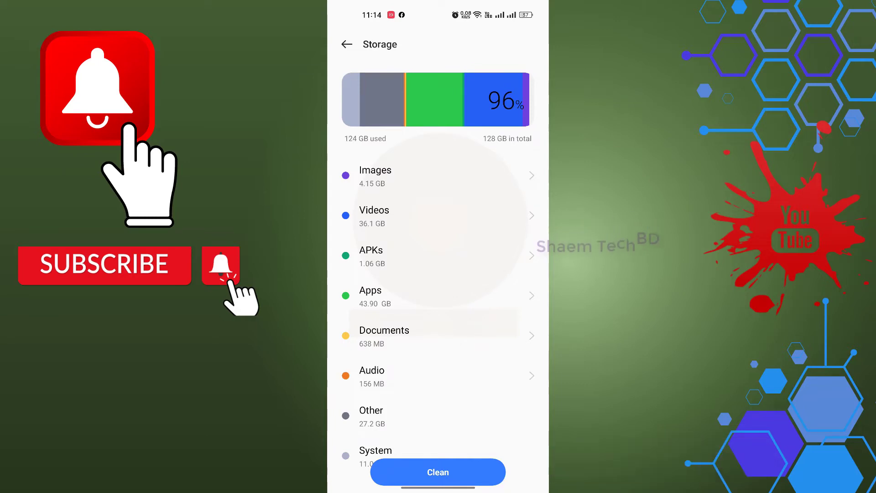
left_click_drag(438, 488, 438, 320)
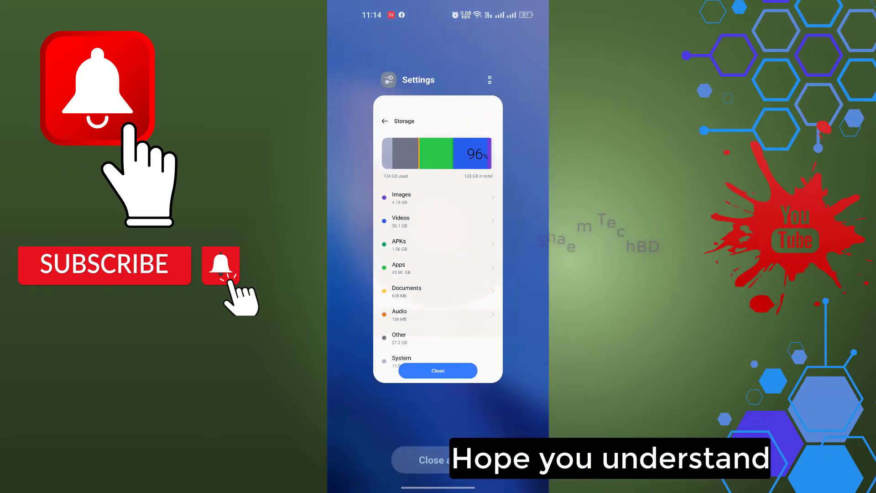
Swipe the Settings card away in Recents to close it.
left_click_drag(439, 273, 438, 46)
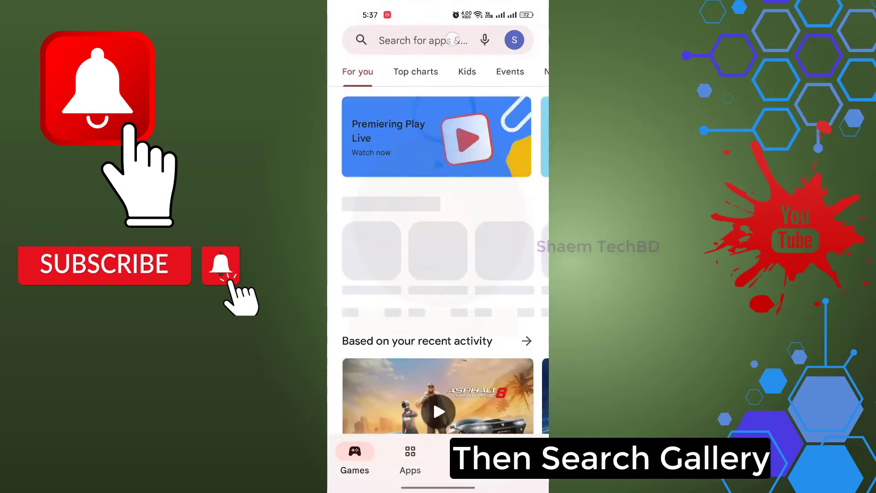
Search Play Store for 'gallery' and open Google's Gallery app listing.
type("g")
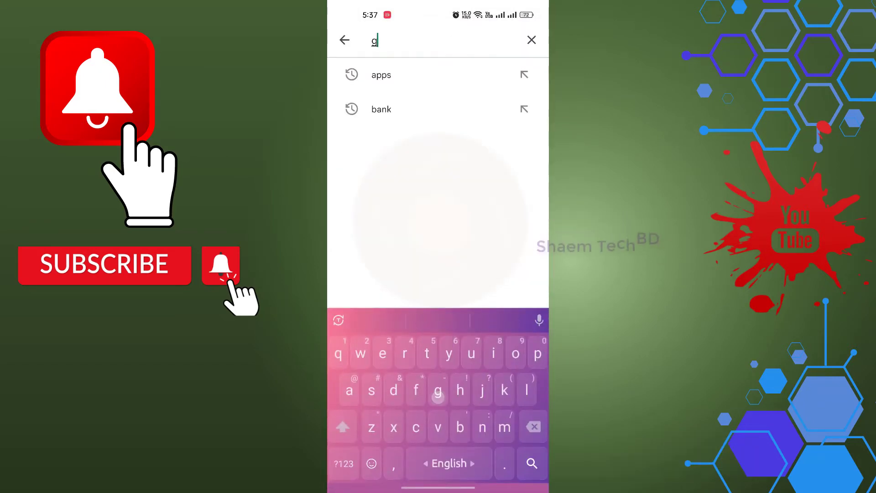
type("all")
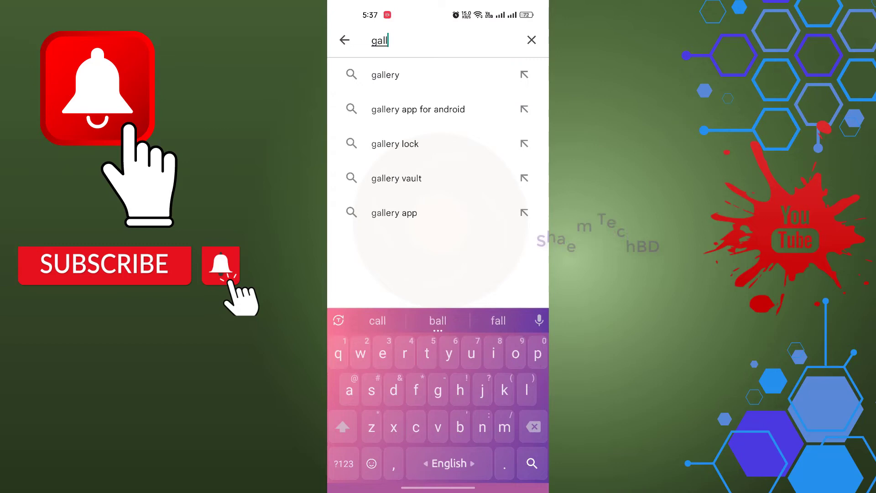
left_click(385, 75)
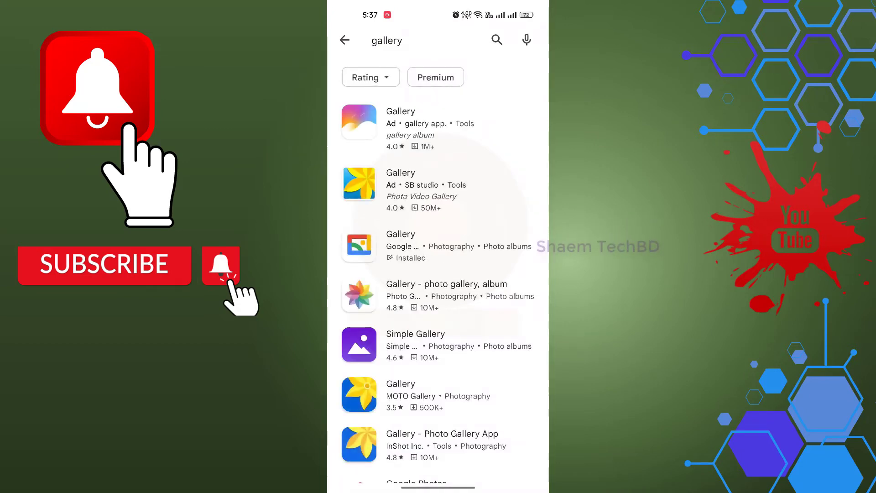
left_click(411, 245)
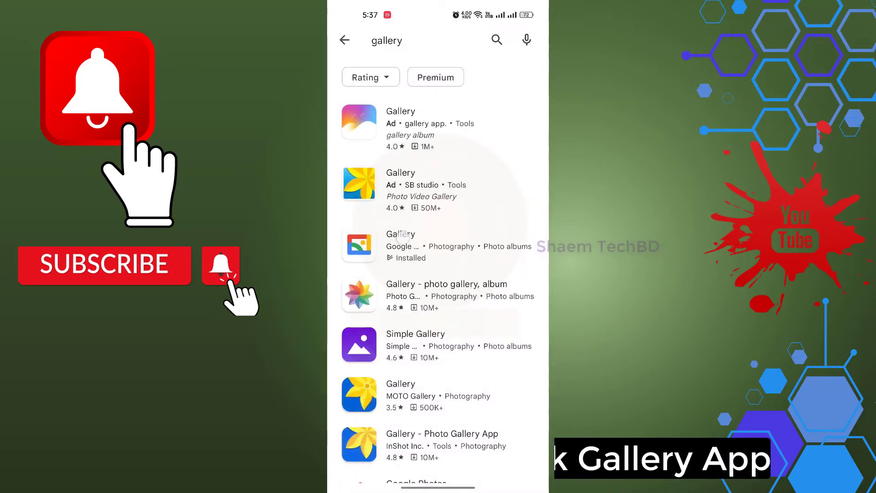